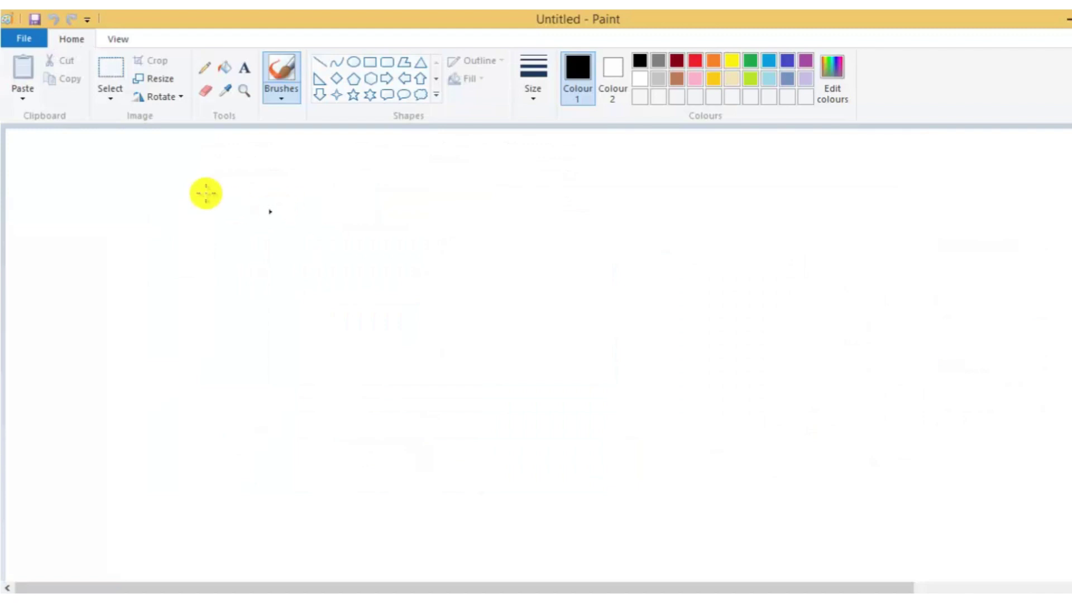
Brush the letters F, P and S, then a trailing dash, onto the Paint canvas in black
mouse_move(158, 198)
left_mouse_down()
mouse_move(167, 287)
mouse_move(231, 191)
left_mouse_up()
mouse_move(167, 230)
left_mouse_down()
mouse_move(245, 221)
mouse_move(277, 200)
mouse_move(276, 286)
left_mouse_up()
left_click_drag(274, 197, 290, 238)
mouse_move(394, 190)
left_mouse_down()
mouse_move(353, 232)
mouse_move(410, 275)
mouse_move(345, 293)
left_mouse_up()
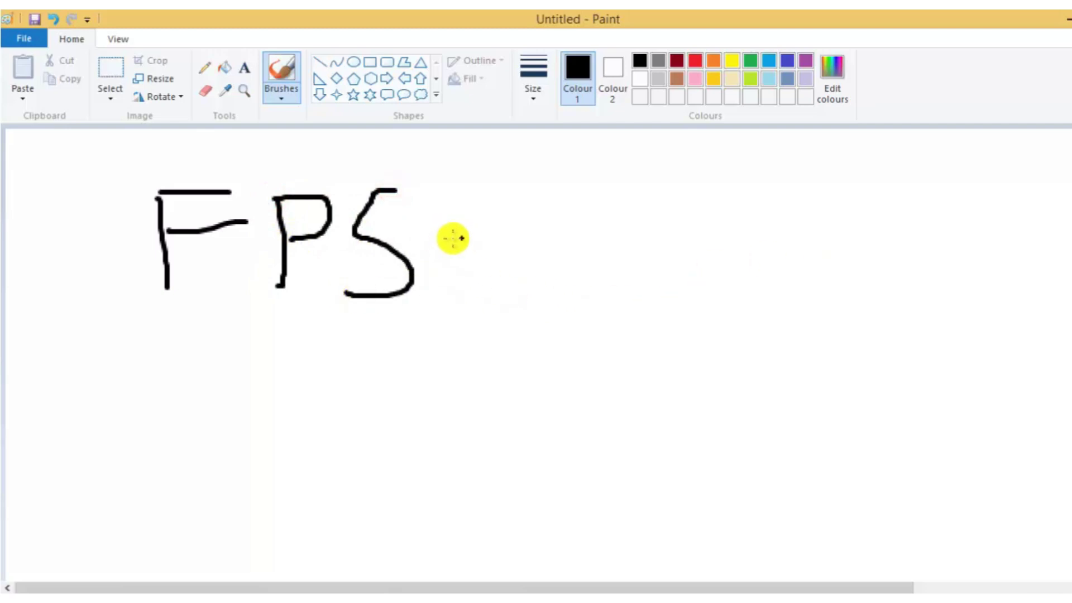
left_click_drag(442, 242, 505, 247)
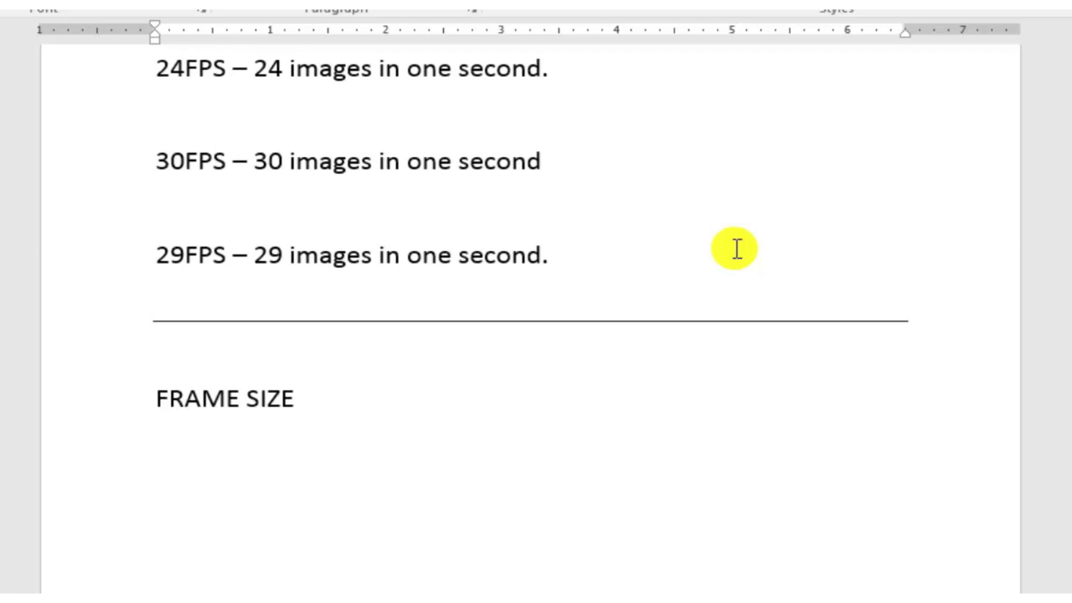
Enter 640x360 and, on the next line, 1280x720 - Half HD, erasing the misspelled 'Halh HD'
type("640")
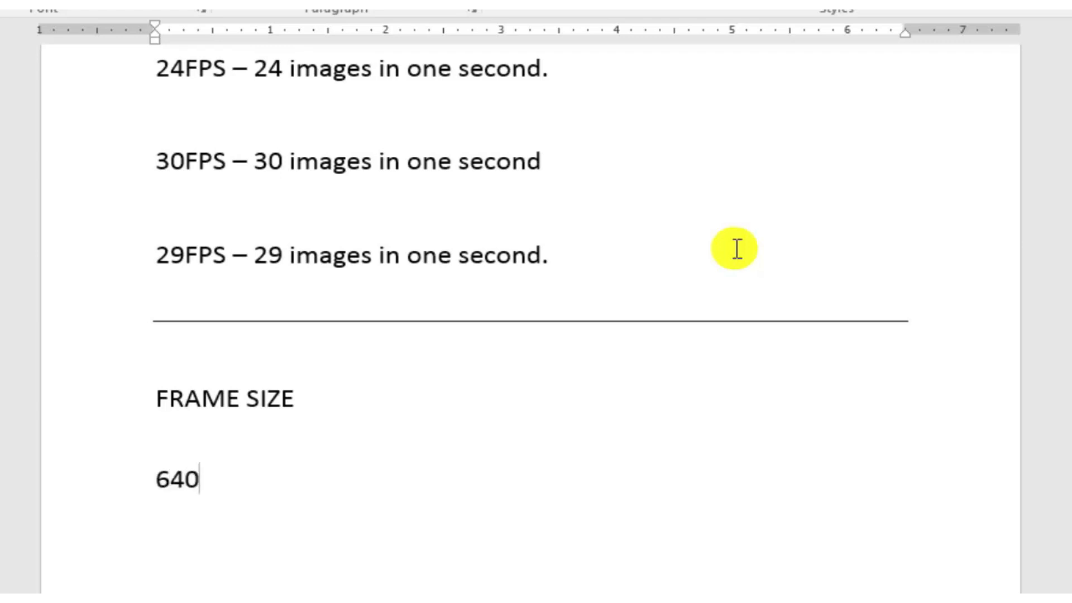
type("x360")
key("Return")
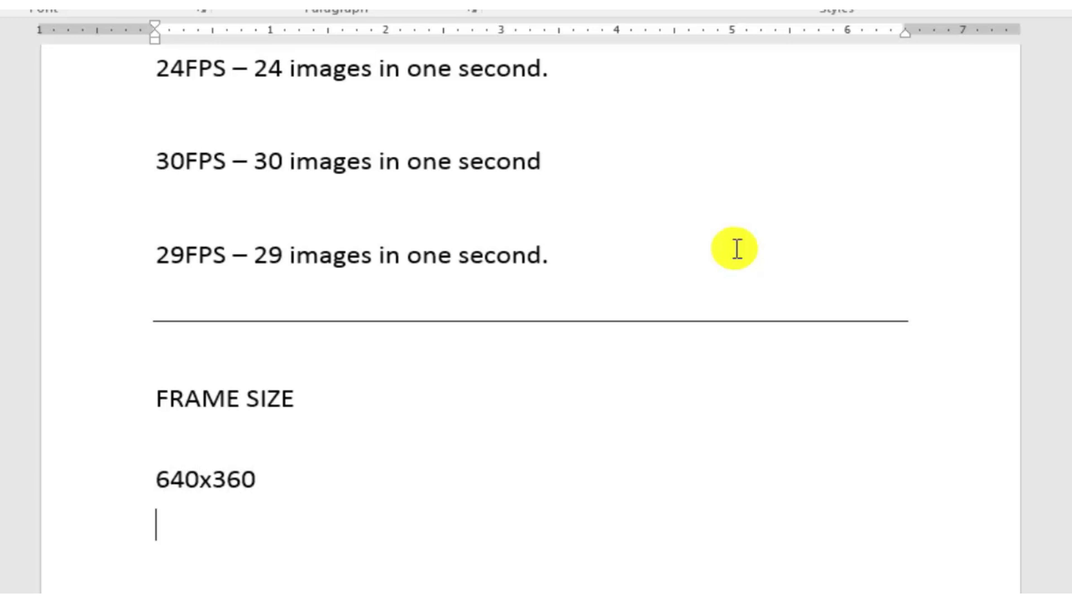
type("128")
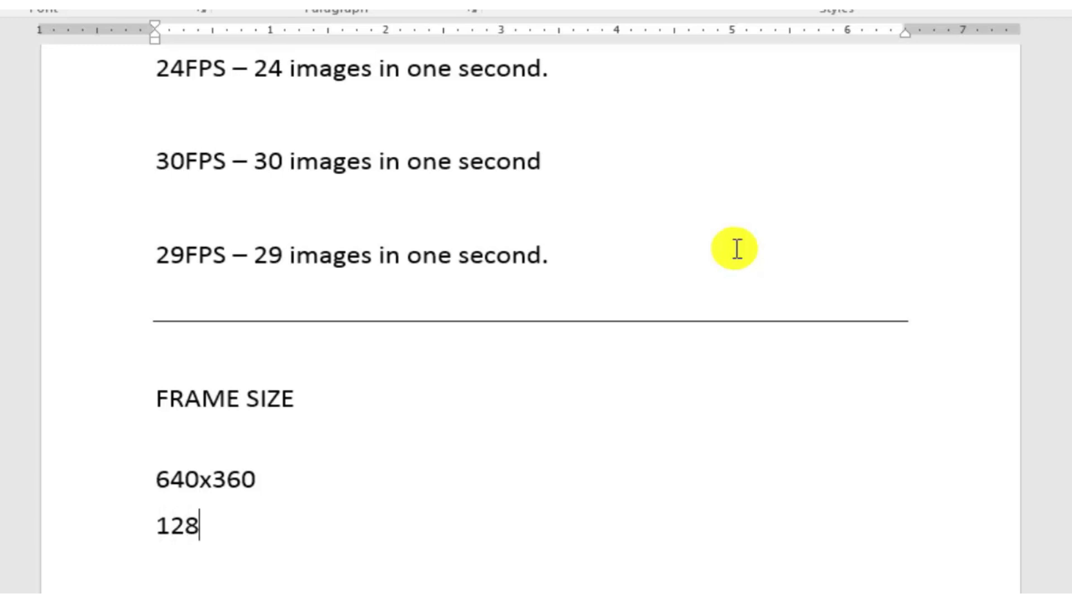
type("0x720 ")
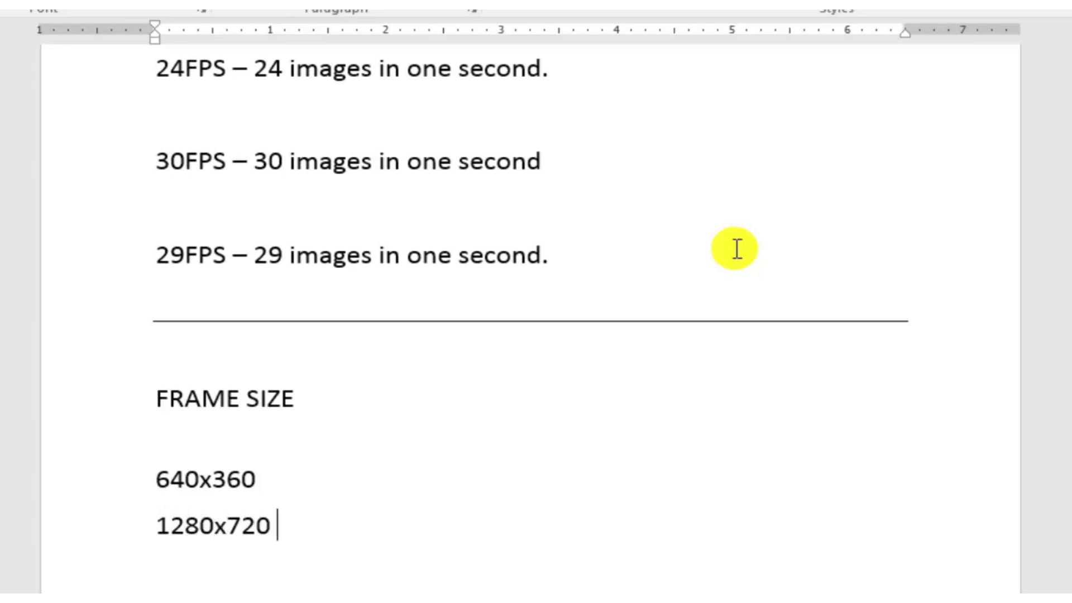
type("- Hal")
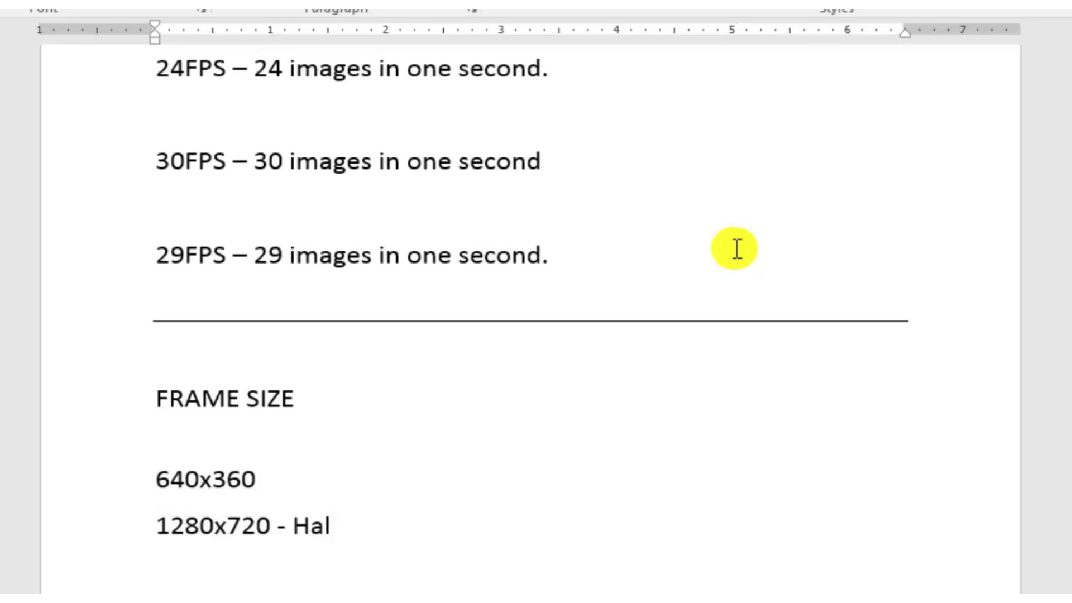
type("h HD")
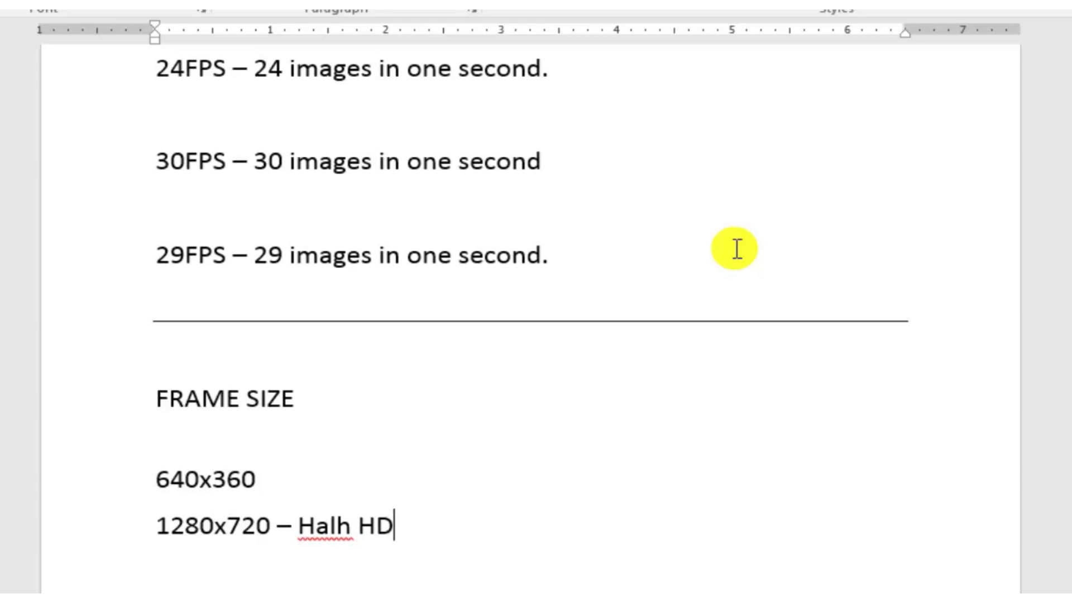
key("BackSpace")
key("BackSpace")
key("BackSpace")
key("BackSpace")
key("BackSpace")
key("BackSpace")
key("BackSpace")
Finish the Half HD line and add a 1920x1080 line, fixing the height digits and removing 'pixels'
type("Ha")
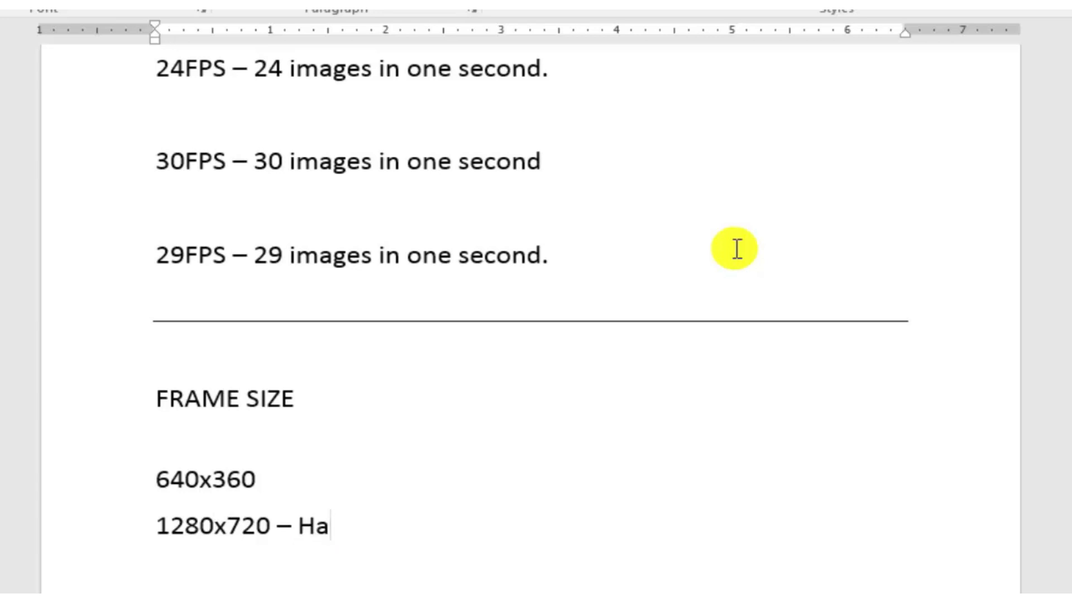
type("lf HD")
key("Return")
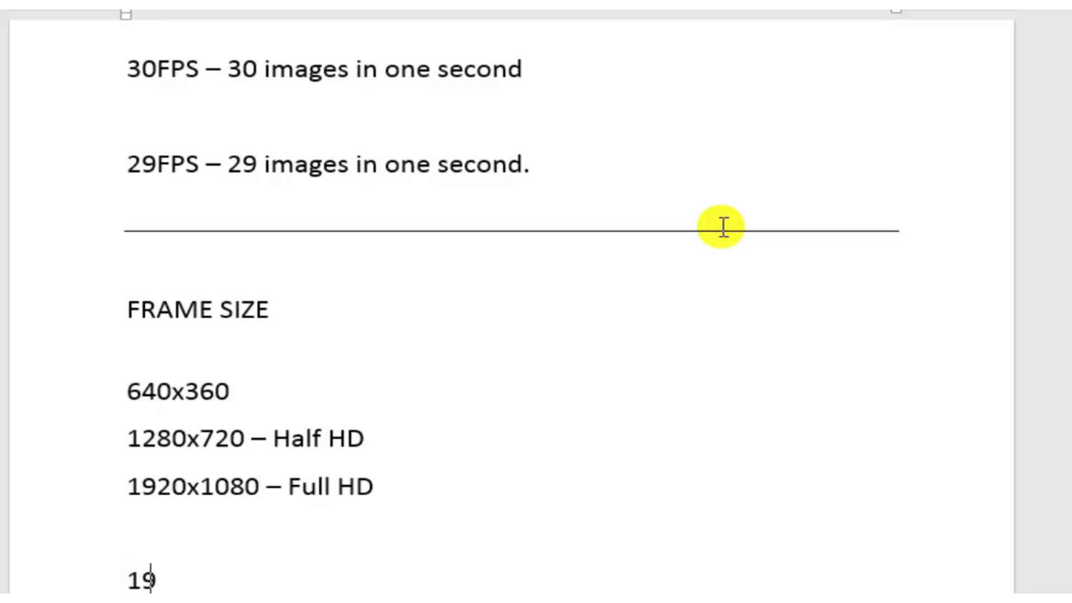
type("850")
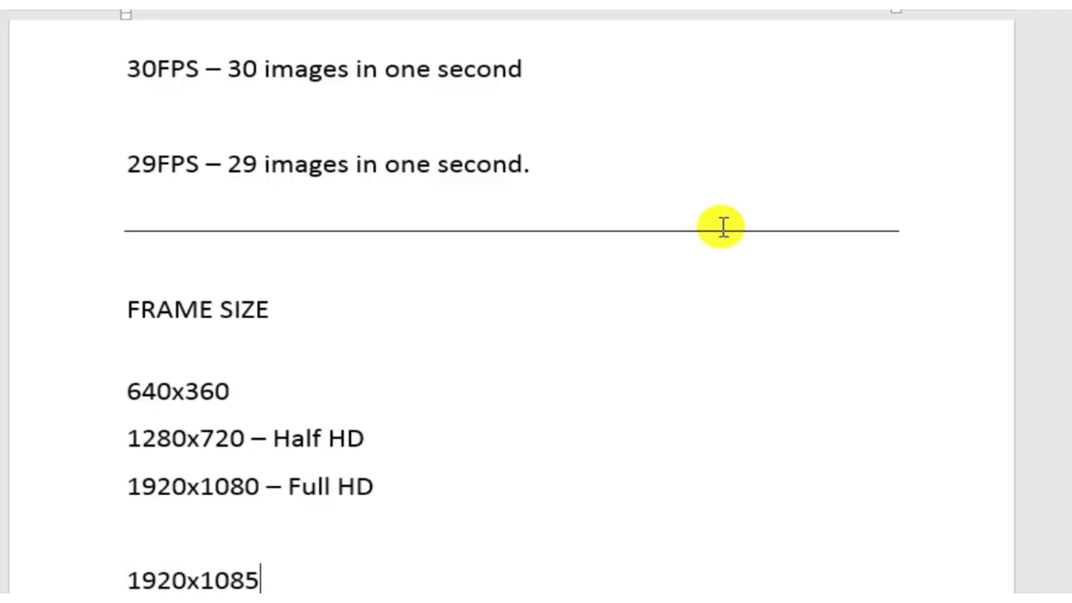
key("BackSpace")
key("BackSpace")
type("0 pixels")
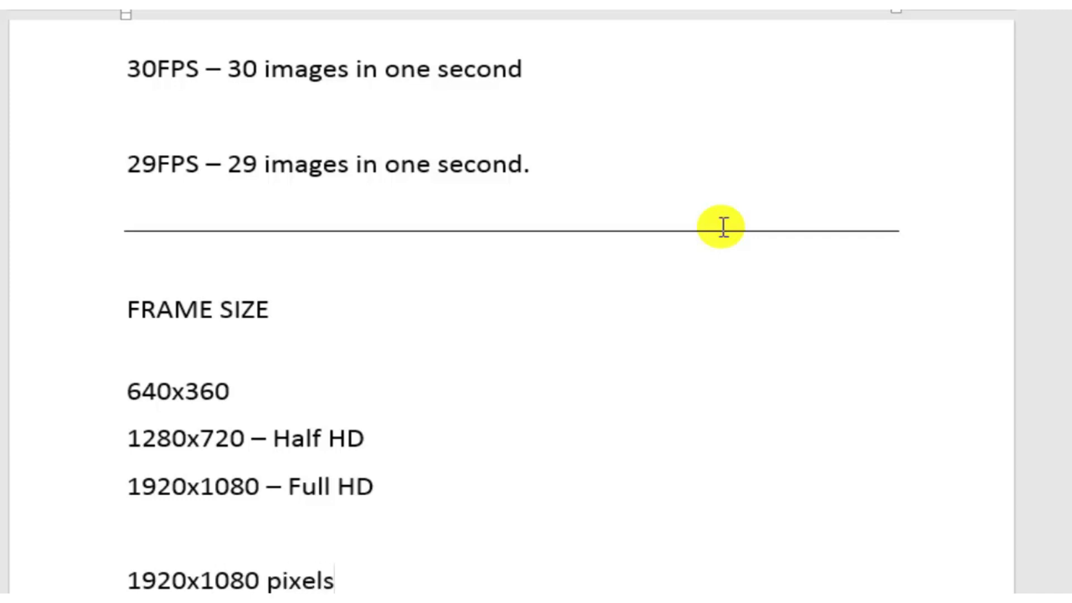
key("BackSpace")
key("BackSpace")
key("BackSpace")
key("BackSpace")
key("BackSpace")
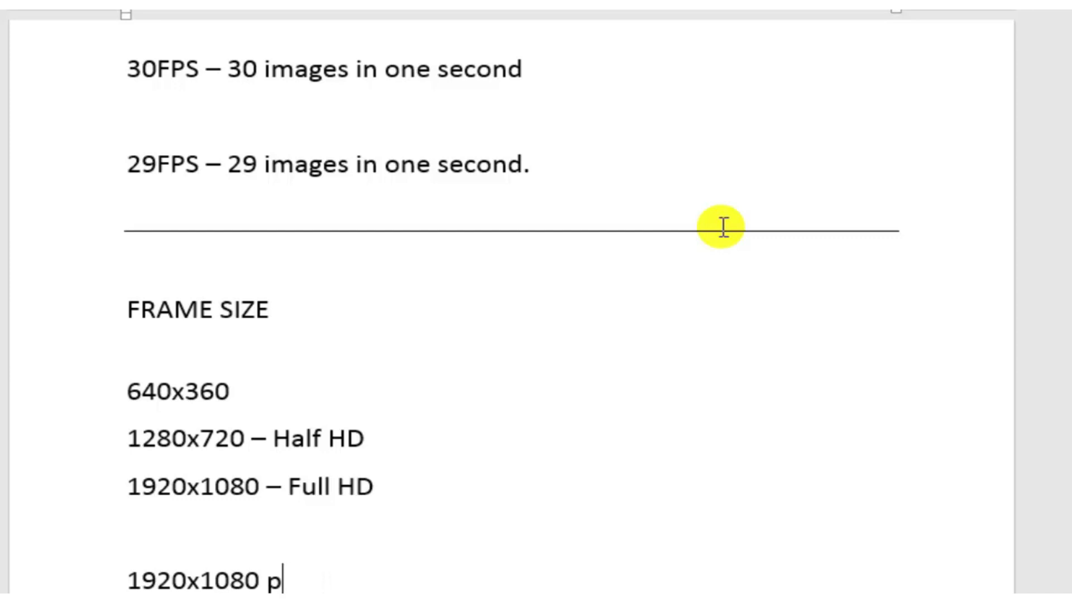
Remove the trial 1920x1080 line, then list 960x540 and 480x320 on separate lines
key("BackSpace")
key("BackSpace")
key("BackSpace")
key("BackSpace")
key("BackSpace")
key("BackSpace")
key("BackSpace")
key("BackSpace")
key("BackSpace")
key("BackSpace")
key("BackSpace")
key("BackSpace")
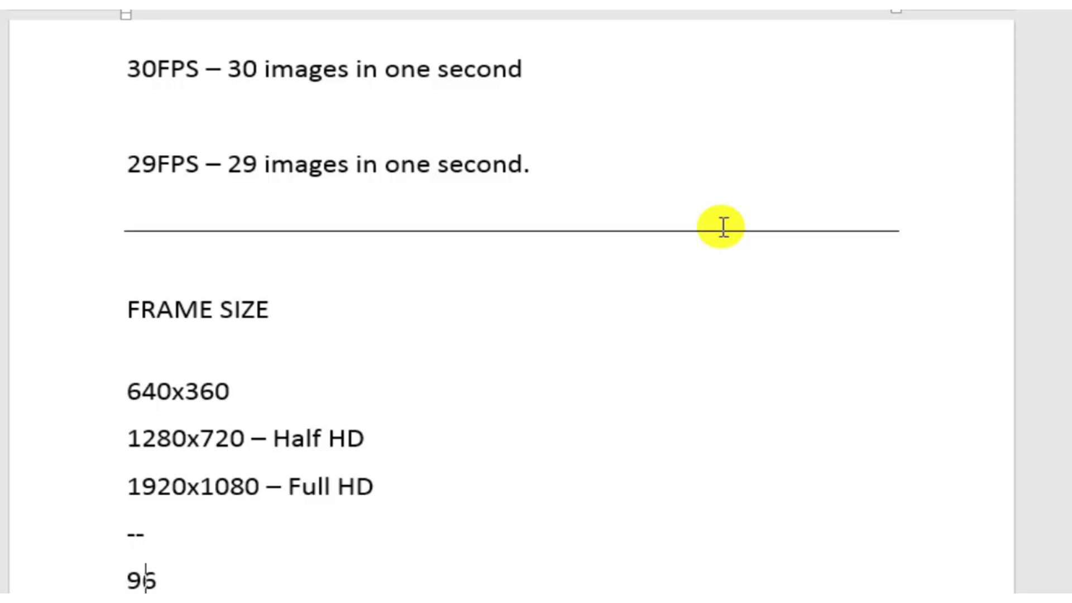
type("40")
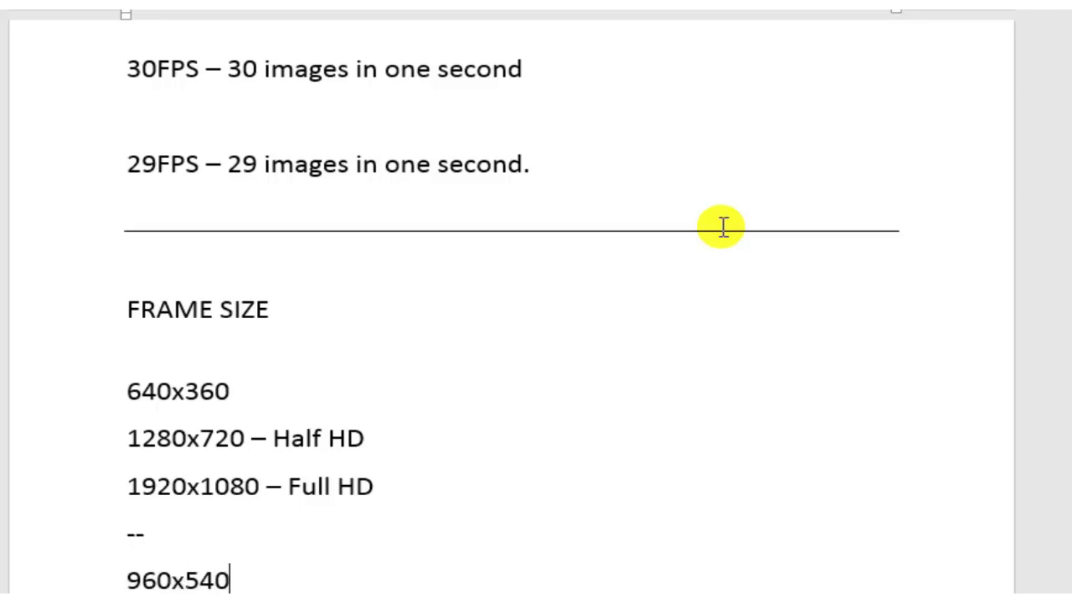
key("Return")
type("480x320")
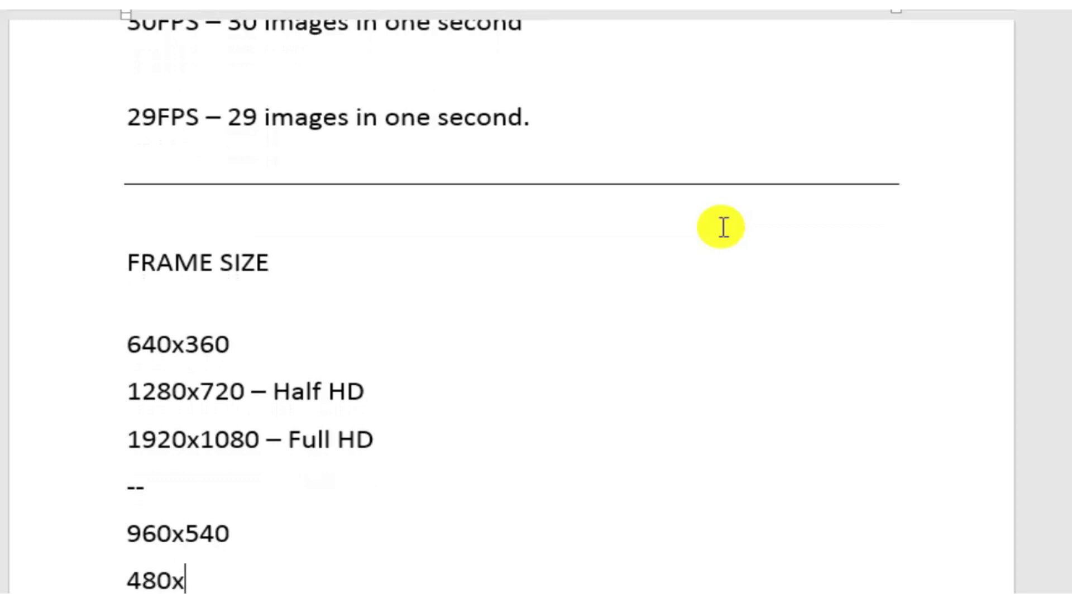